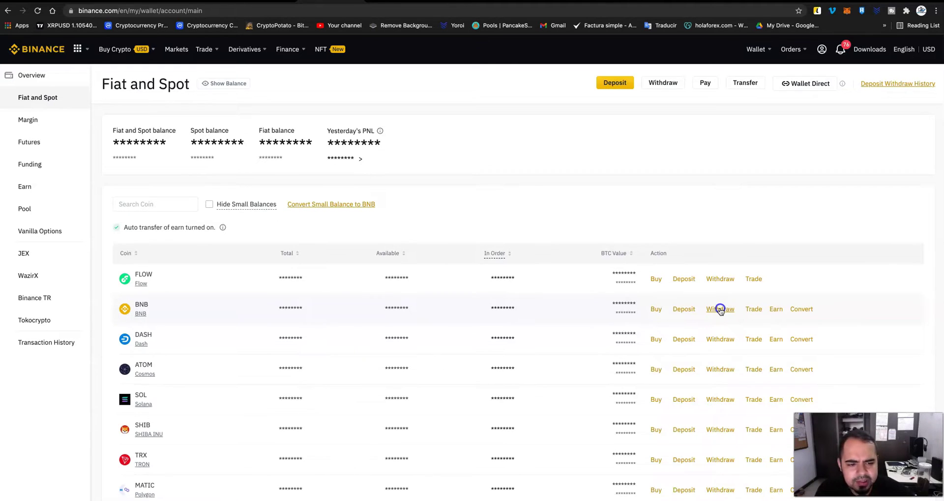
- Open the BNB withdrawal form and paste the MetaMask account address as the destination
left_click(720, 310)
left_click(393, 216)
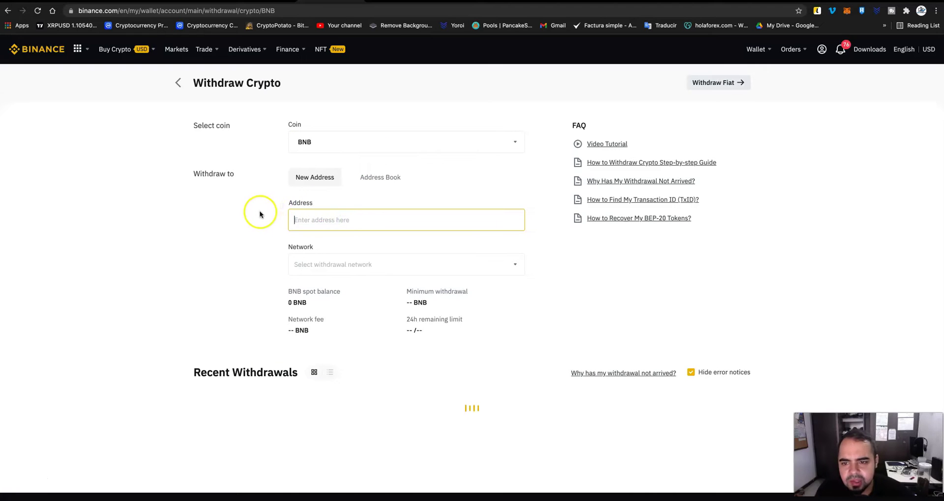
left_click(846, 11)
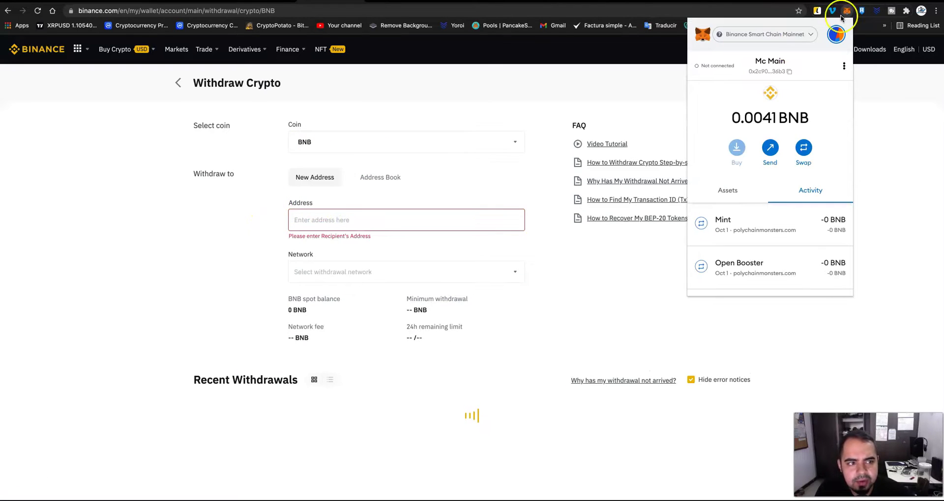
left_click(842, 66)
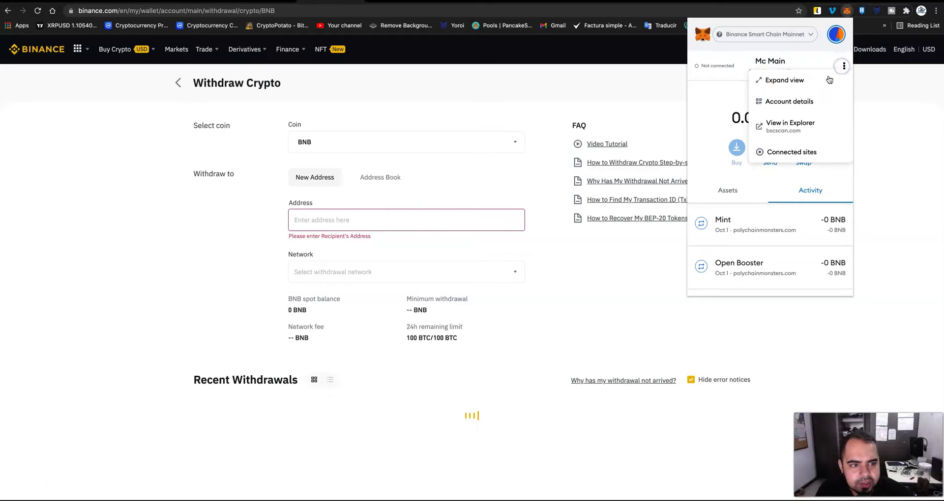
left_click(801, 102)
left_click(790, 168)
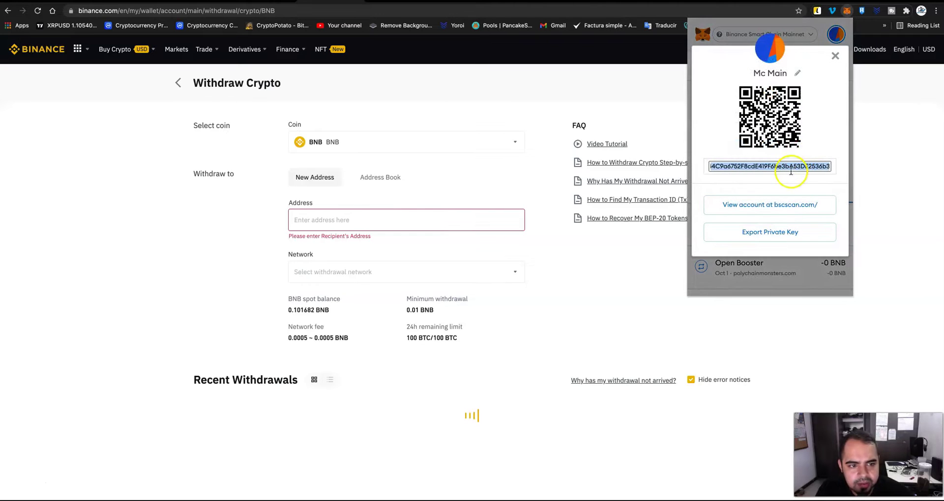
left_click(387, 215)
type("0x2c90D484C9a6752F8cdE419F6be3bA53DE2536b3")
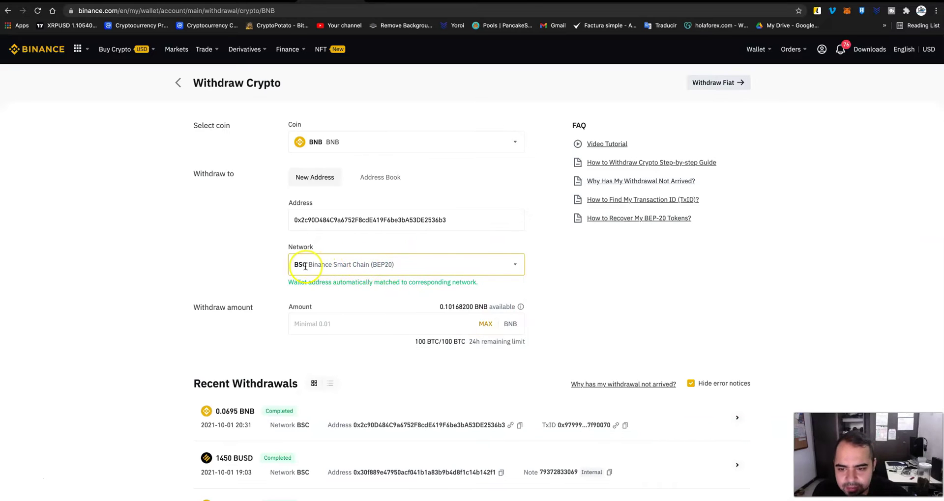
- Choose Binance Smart Chain (BEP20) as the network and withdraw the maximum 0.10168200 BNB
left_click(375, 263)
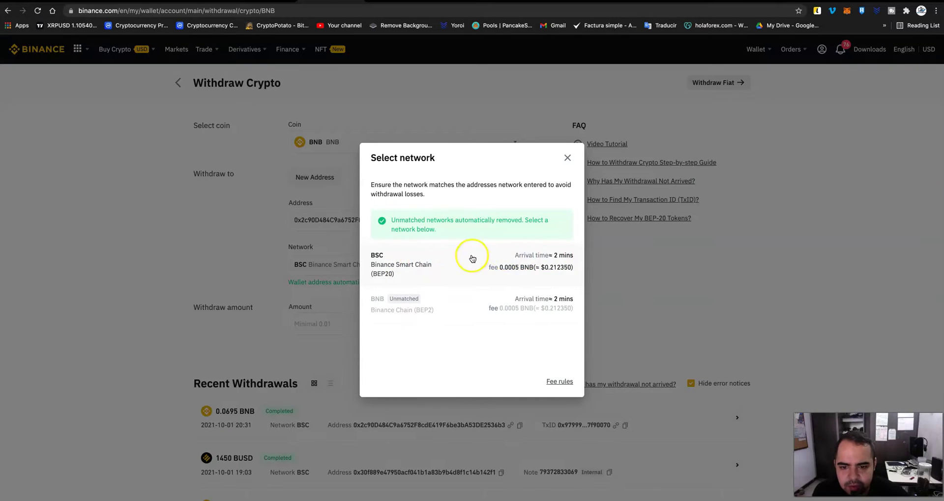
left_click(471, 255)
left_click(432, 336)
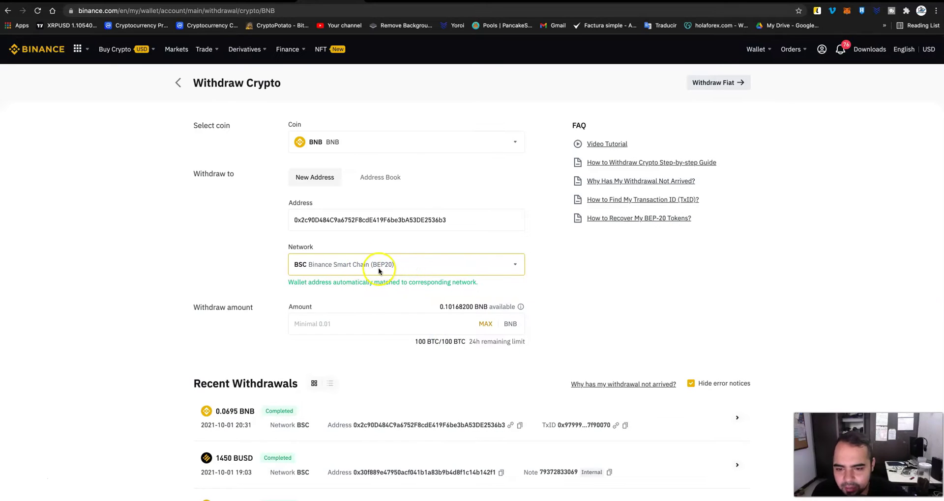
left_click(451, 321)
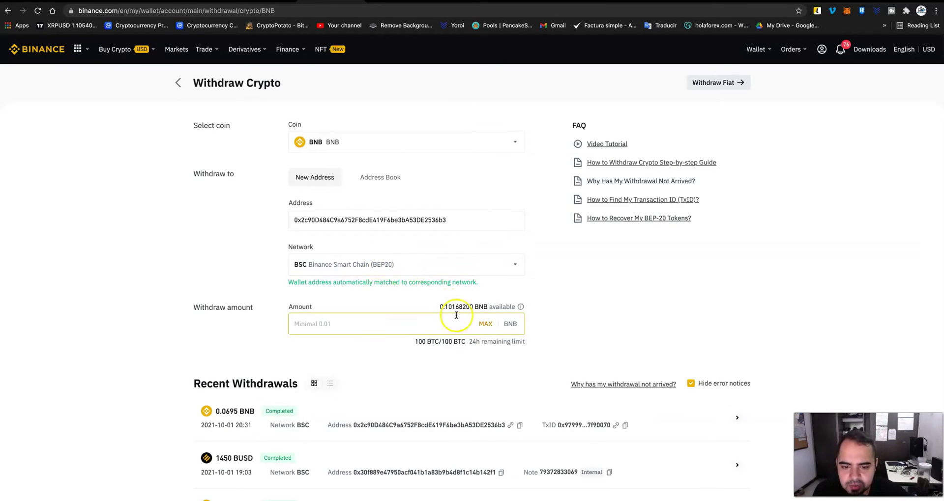
left_click(483, 326)
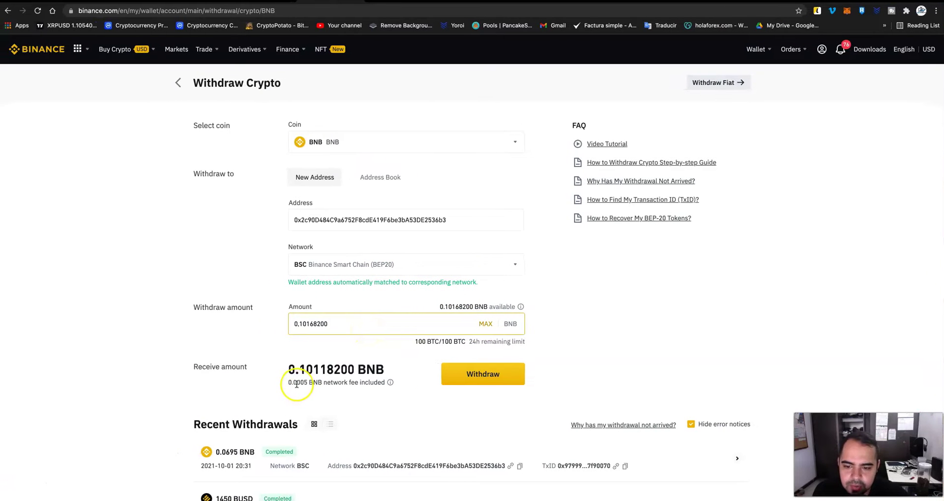
- Check the pasted address against MetaMask and submit the withdrawal
left_click(293, 220)
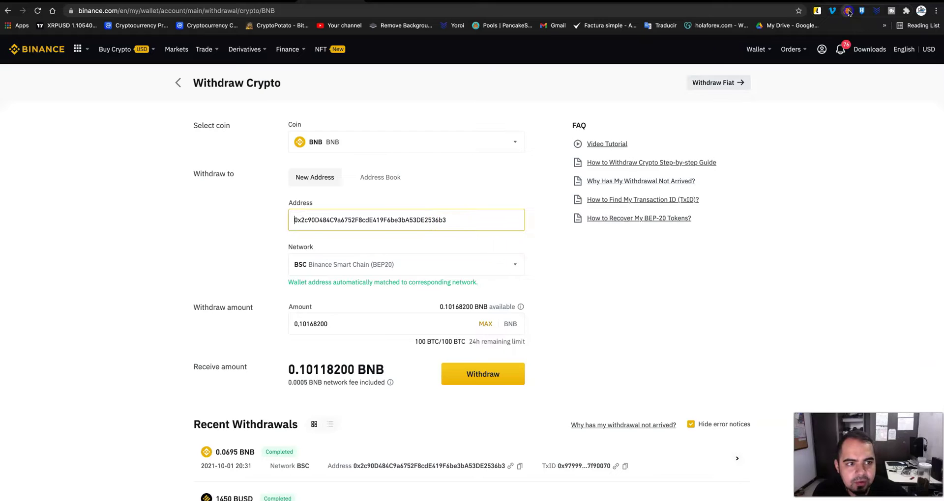
left_click(848, 11)
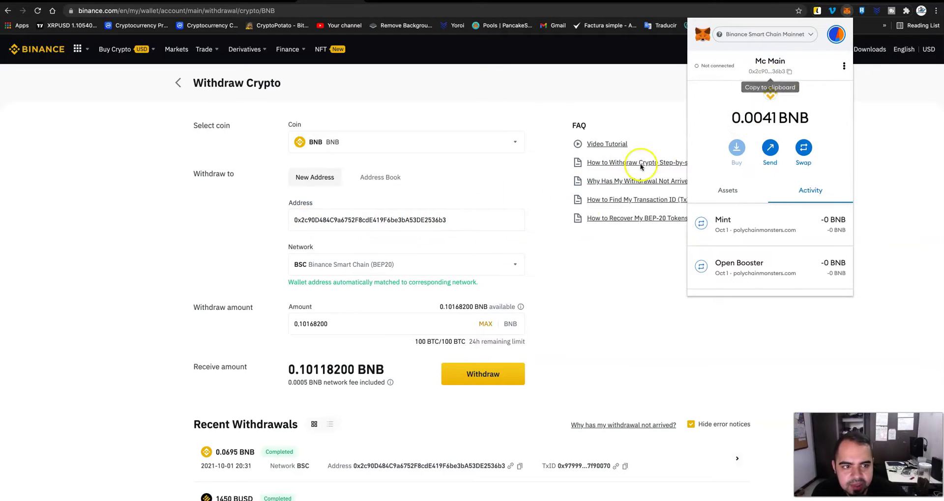
left_click(472, 373)
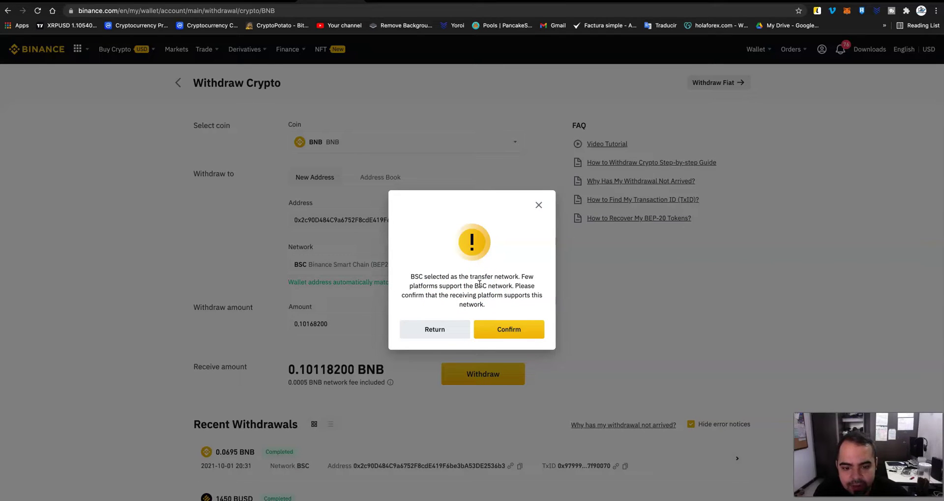
- Accept the BSC warning, confirm the summary, complete e-mail verification and close the notice
left_click(511, 332)
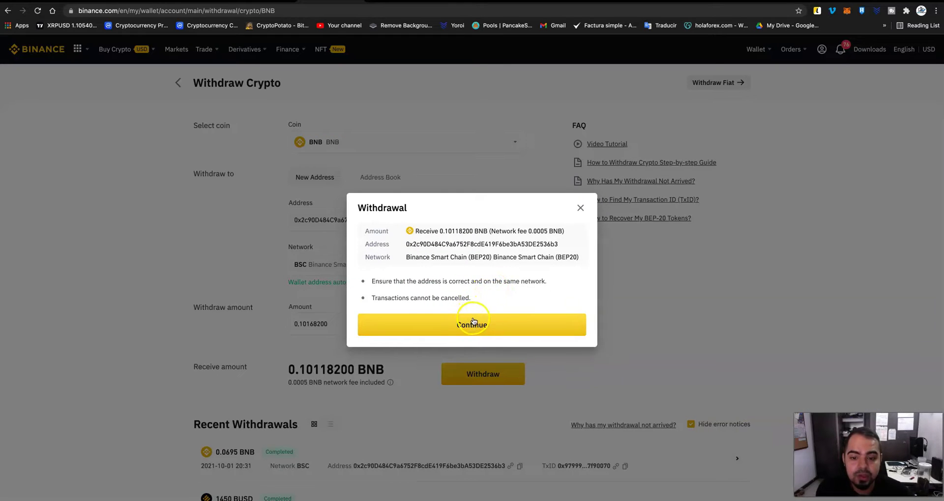
left_click(442, 326)
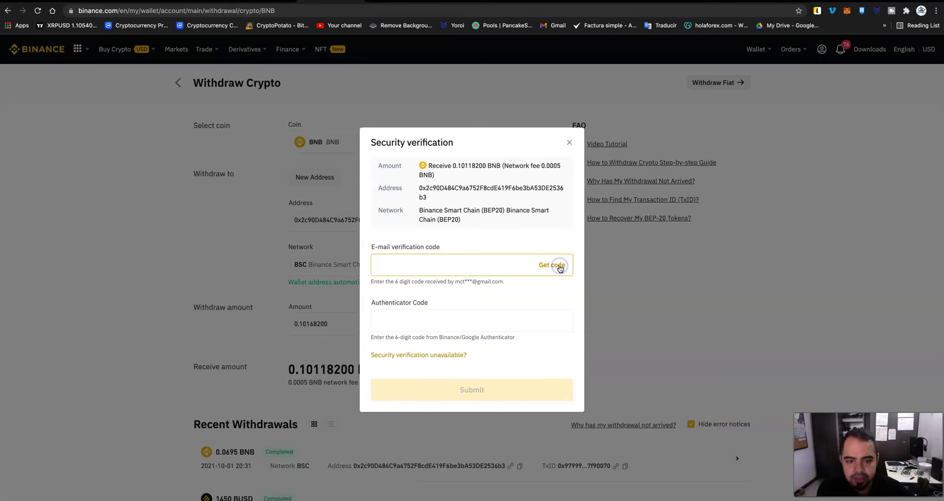
left_click(559, 268)
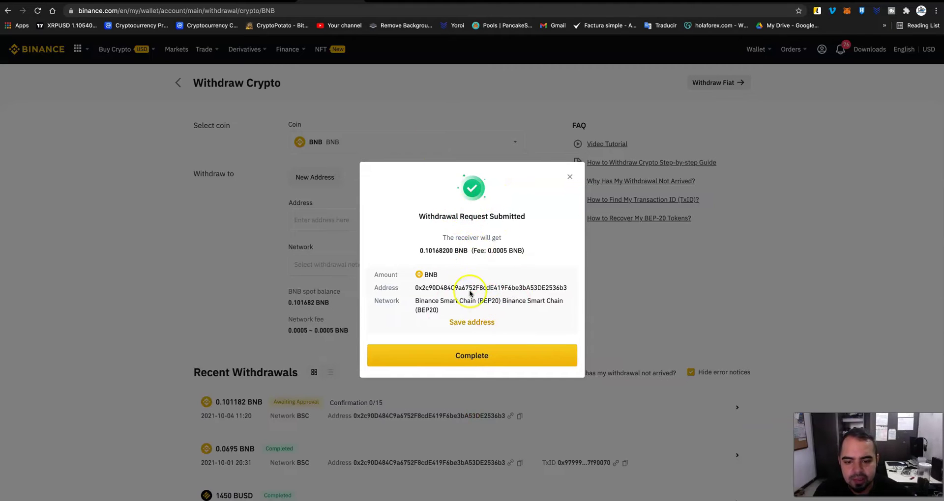
left_click(489, 358)
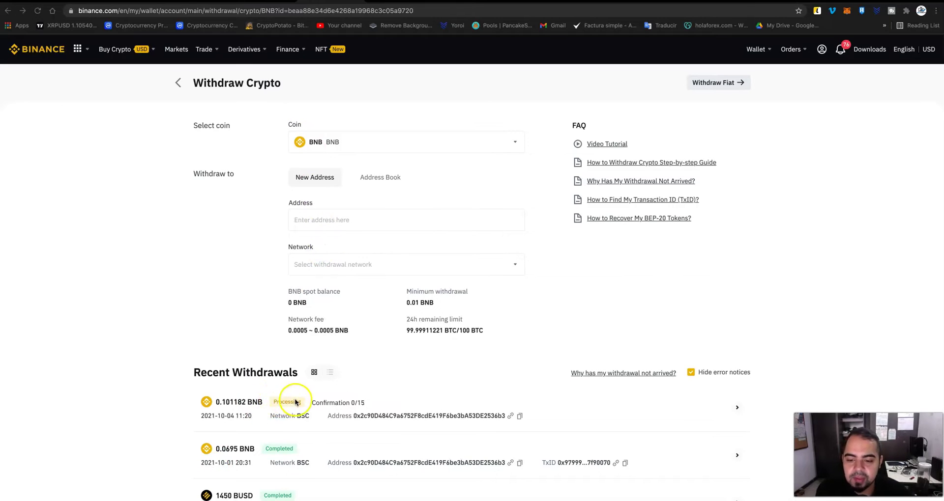
- Review the details of the newest 0.101182 BNB withdrawal in Recent Withdrawals
scroll(291, 412, "down", 5)
scroll(273, 307, "up", 3)
left_click(315, 284)
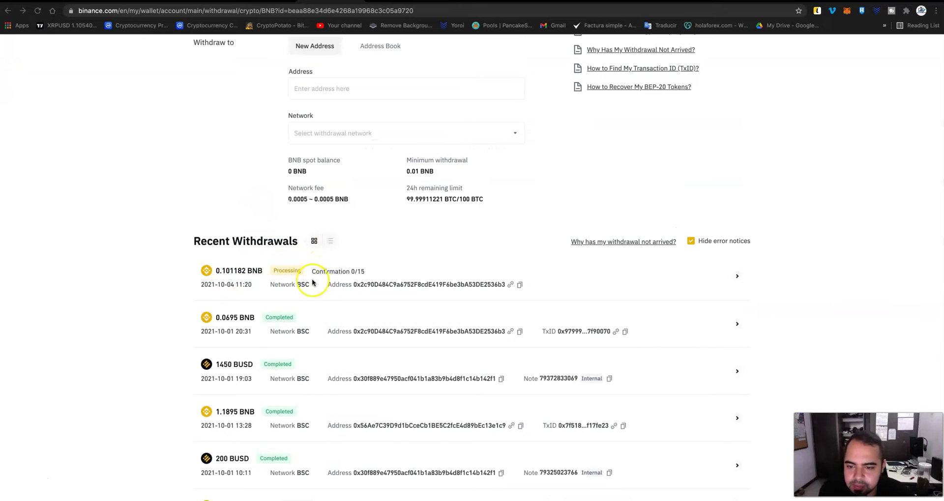
left_click(737, 277)
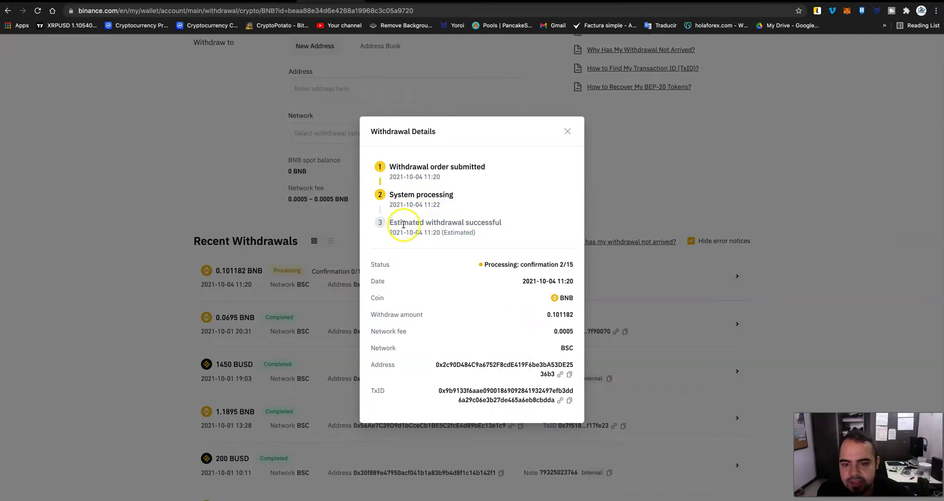
left_click(565, 130)
left_click(500, 132)
left_click(634, 126)
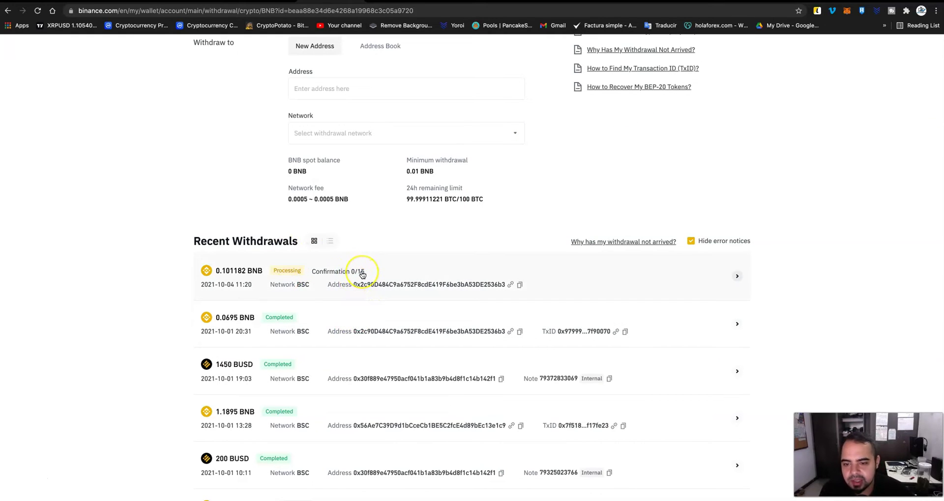
- Refresh the withdrawal status, then go to the Plant vs Undead inventory showing 0.56 PVU
left_click(38, 11)
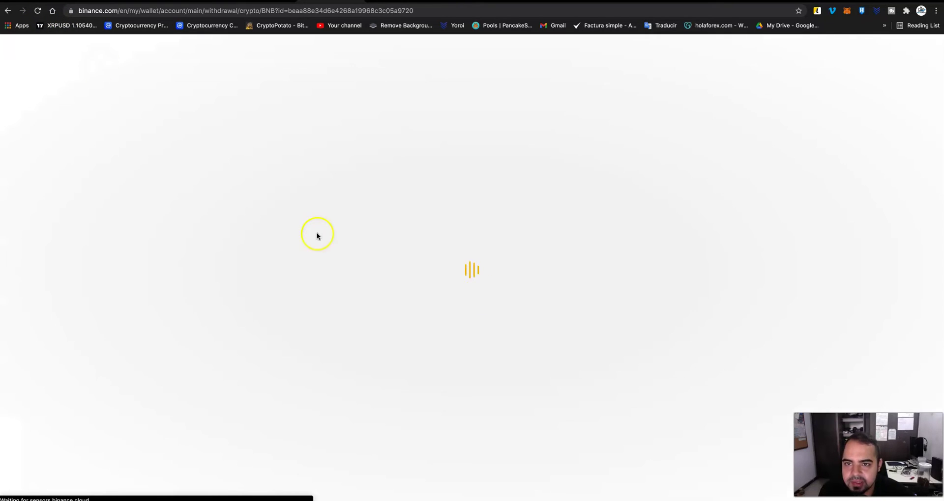
scroll(449, 284, "down", 2)
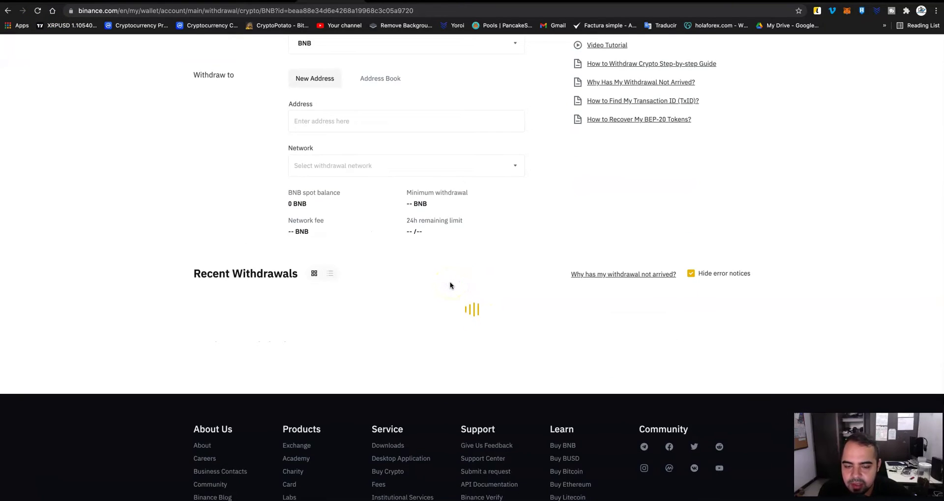
scroll(365, 389, "up", 1)
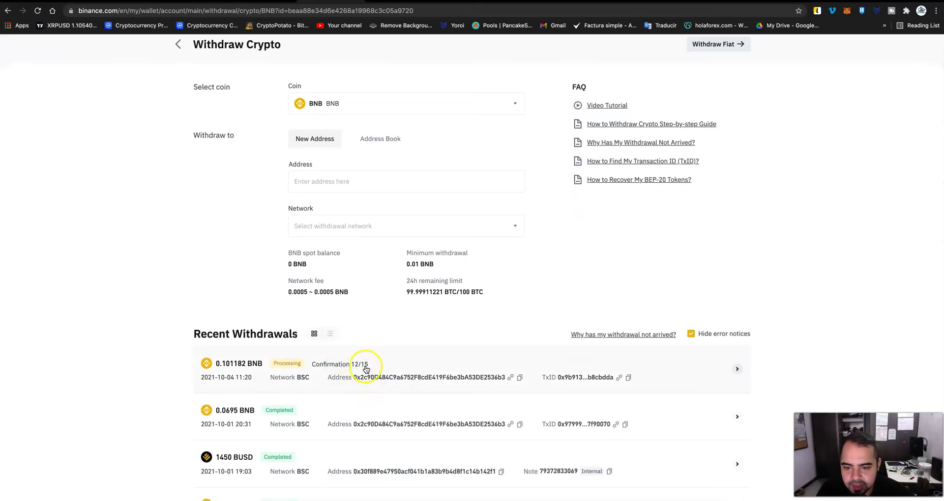
left_click(847, 10)
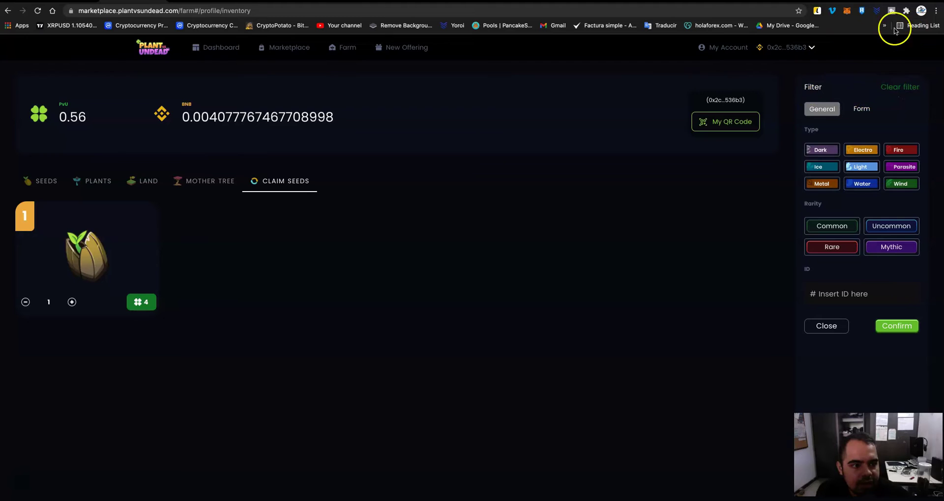
- Check the BNB balance in MetaMask and start a new token swap
left_click(852, 12)
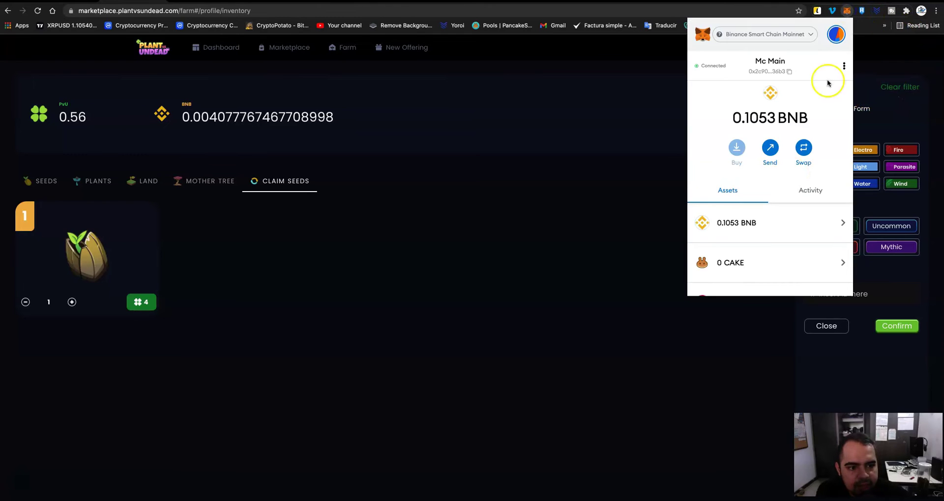
scroll(741, 194, "down", 5)
scroll(742, 195, "up", 5)
left_click(803, 148)
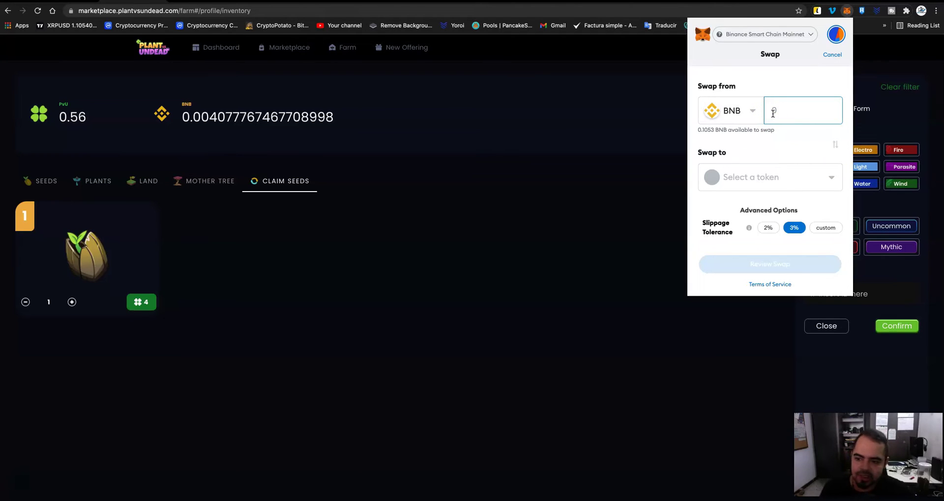
left_click(801, 110)
left_click(799, 110)
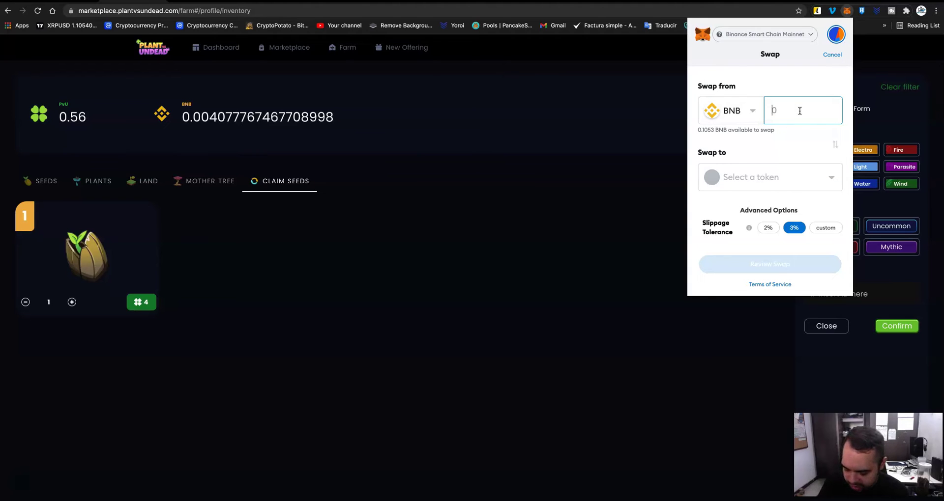
- Set the BNB swap amount to 0.04
type("0.05")
left_click_drag(800, 111, 786, 110)
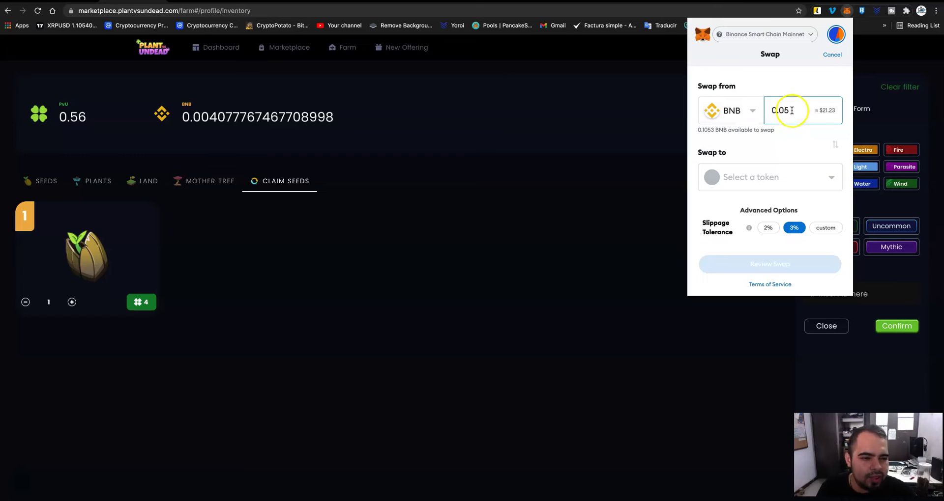
left_click(919, 136)
key("BackSpace")
type("4")
key("BackSpace")
type("3")
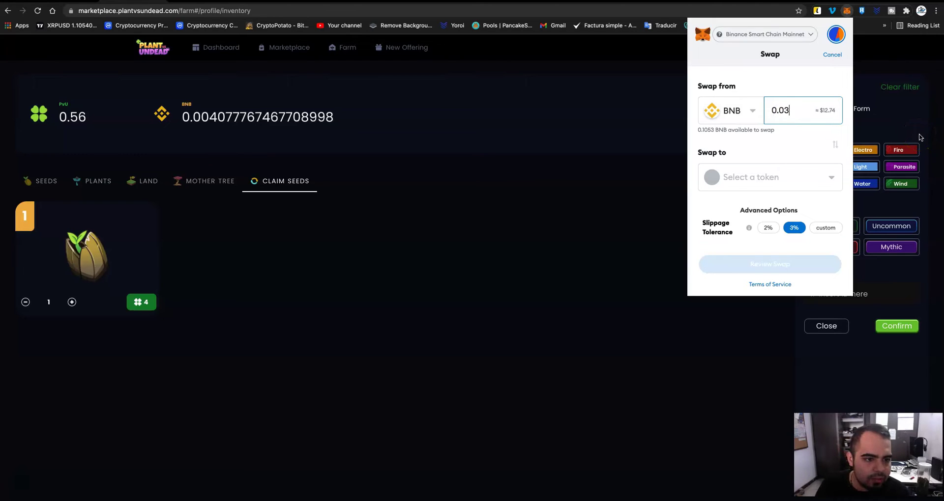
key("BackSpace")
type("2")
key("BackSpace")
type("2")
key("BackSpace")
type("4")
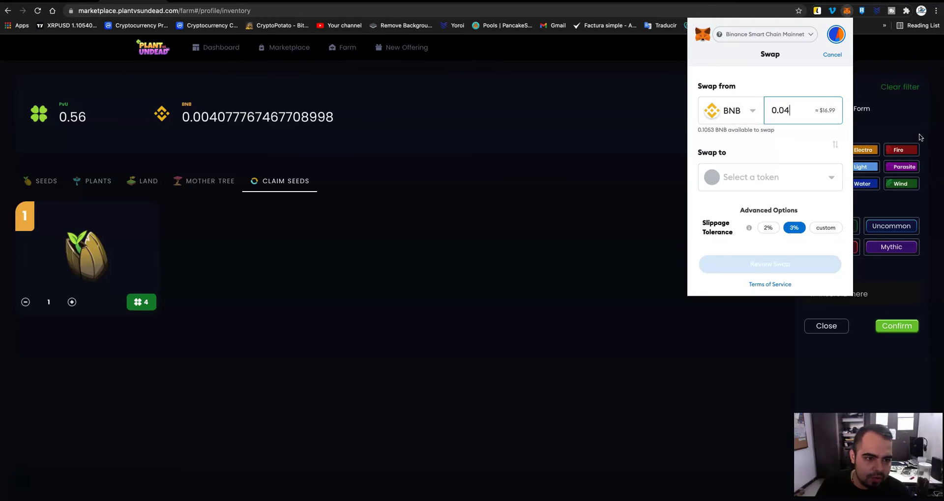
- Search 'pvu' and pick Plant vs Undead Token as the swap target
scroll(920, 137, "down", 1)
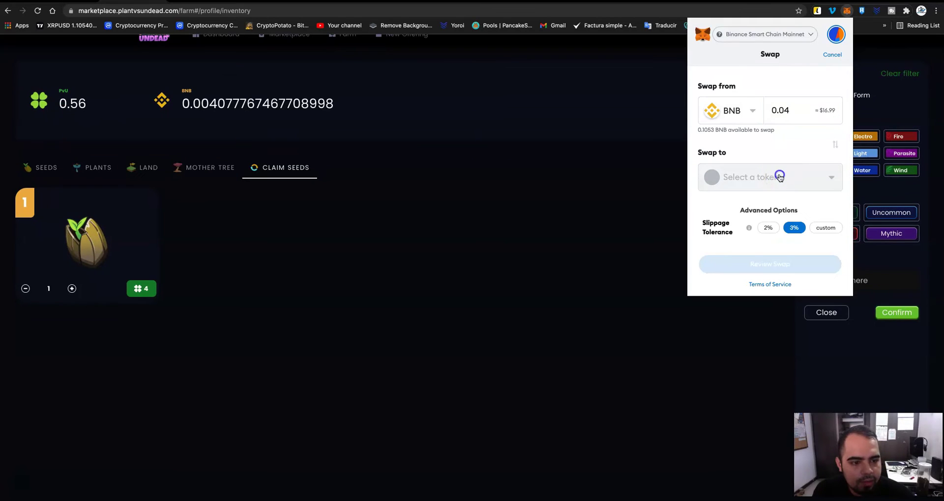
left_click(777, 177)
type("pvu")
left_click(757, 194)
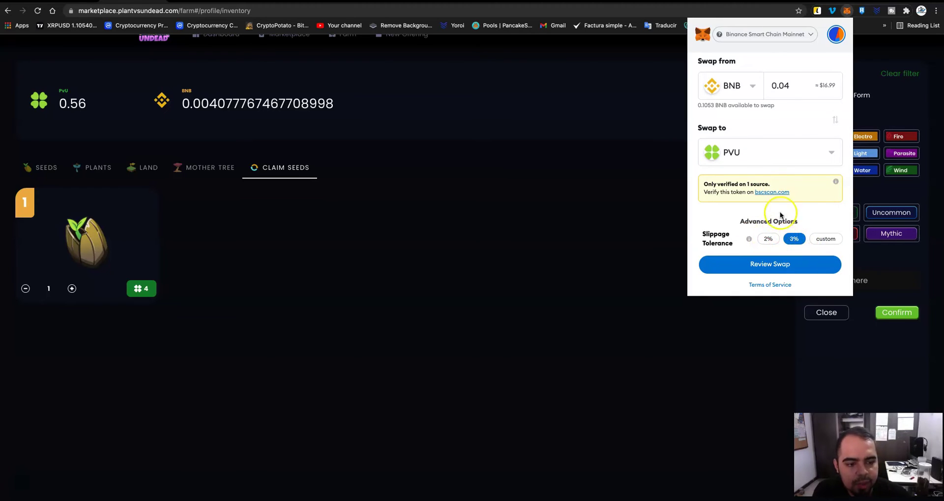
- Review the quote and execute the 0.04 BNB to PVU swap
scroll(777, 202, "up", 1)
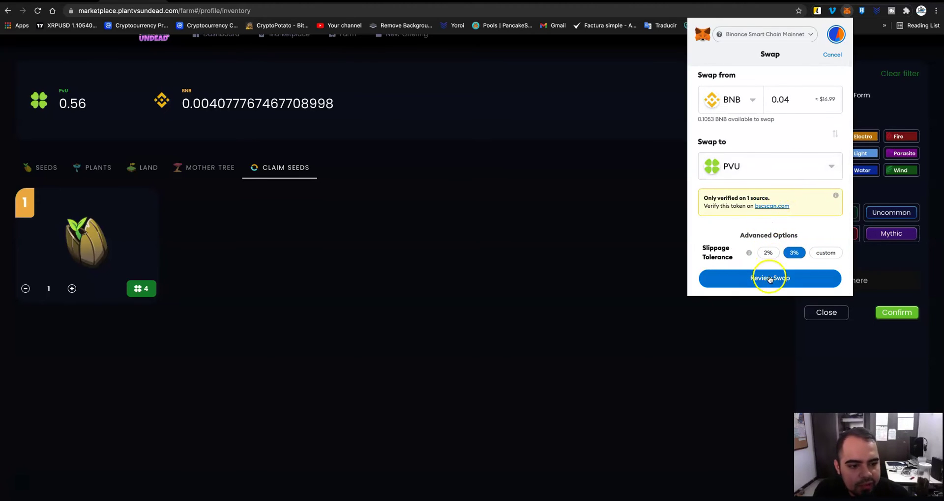
left_click(770, 279)
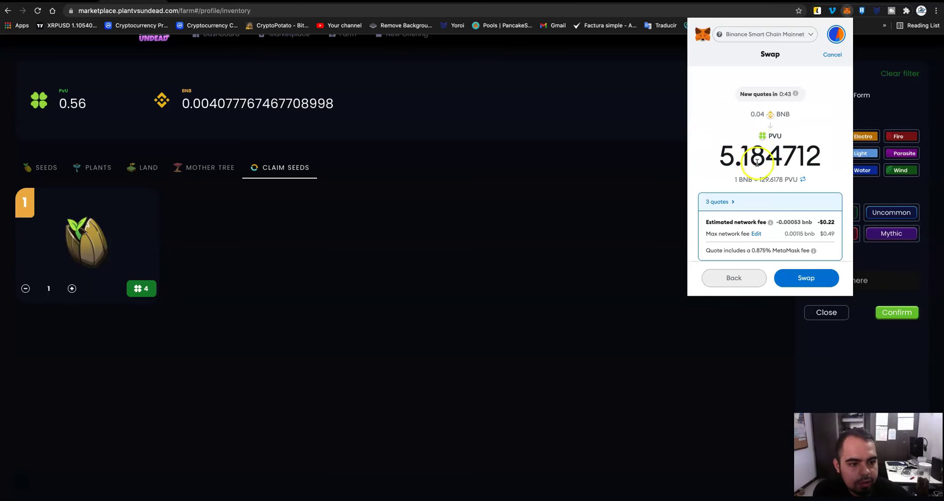
scroll(747, 152, "down", 1)
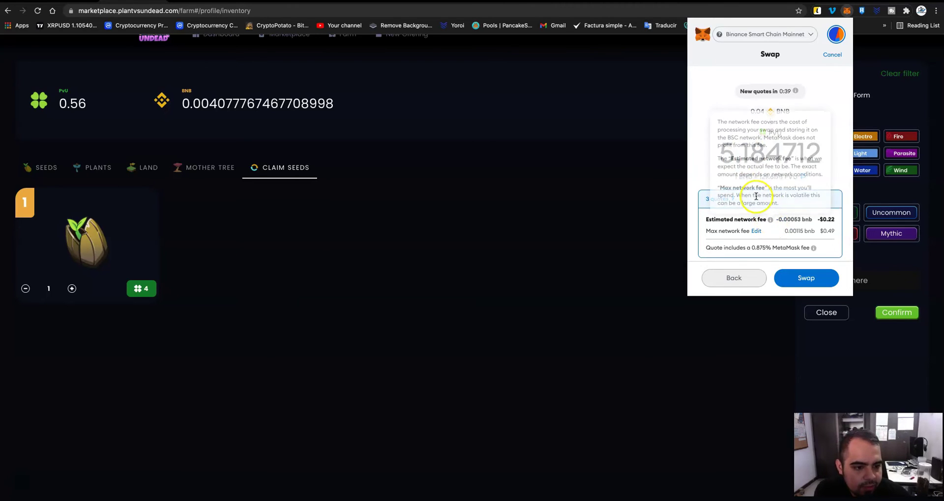
left_click(822, 278)
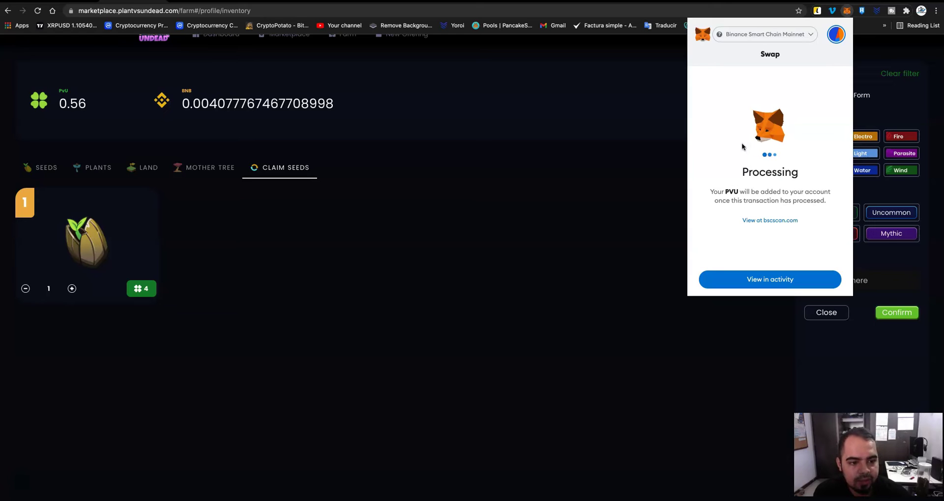
- Dismiss the completion notice, confirm the 5.744 PVU balance, and close MetaMask
left_click(757, 278)
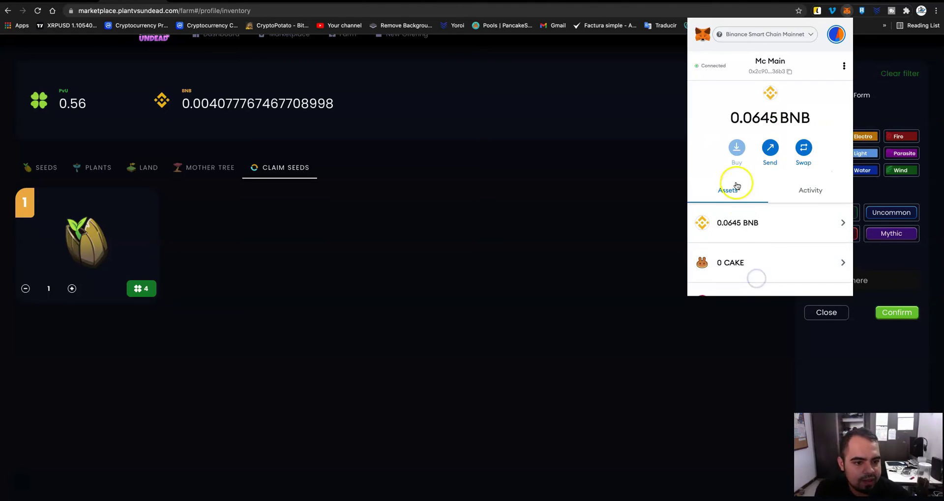
scroll(736, 185, "down", 10)
scroll(760, 252, "up", 3)
left_click(721, 248)
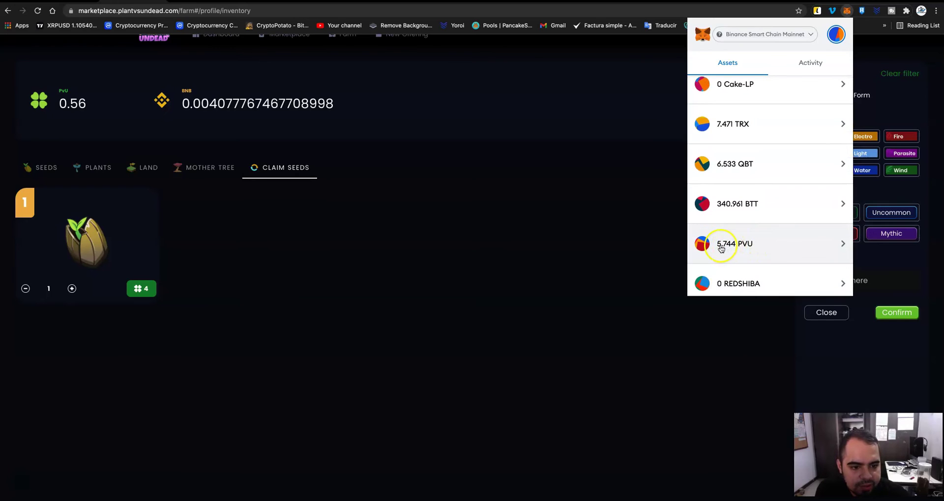
left_click(624, 196)
scroll(739, 54, "up", 1)
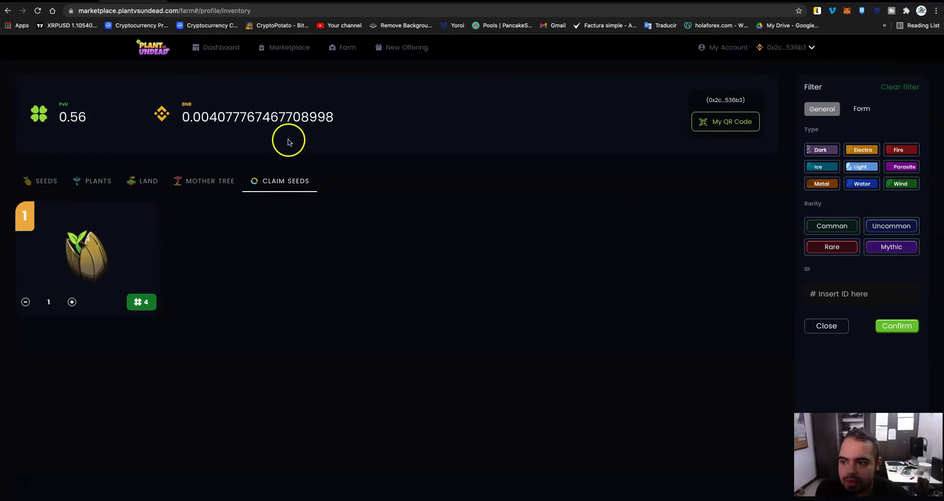
- Reload the Plant vs Undead inventory and verify it now shows 5.74 PVU
left_click(38, 12)
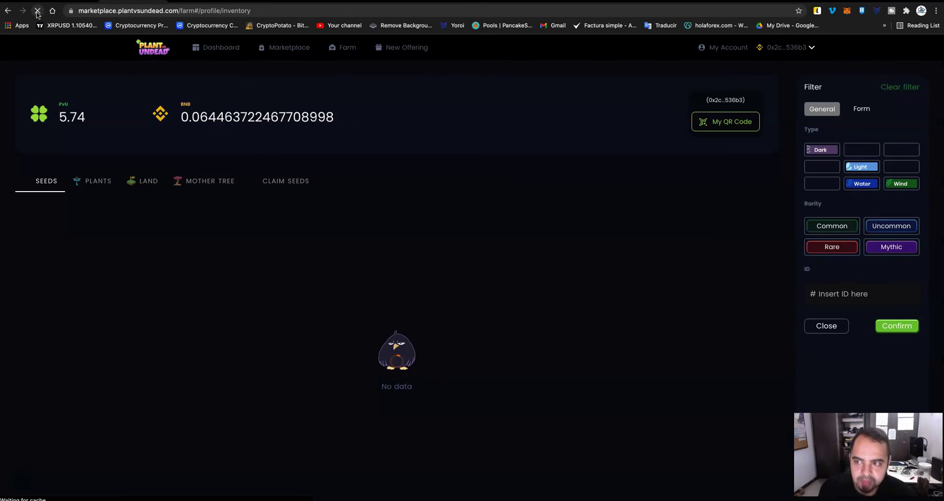
left_click(61, 136)
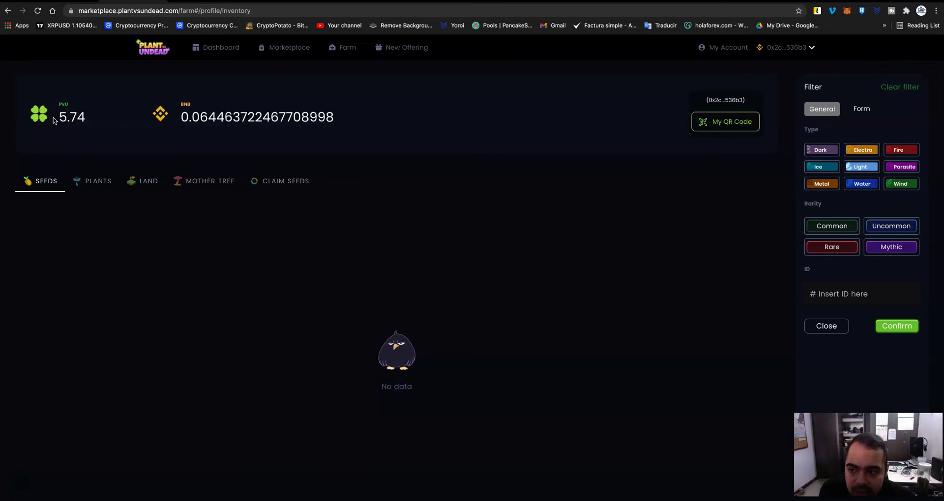
left_click_drag(43, 123, 84, 115)
left_click(84, 118)
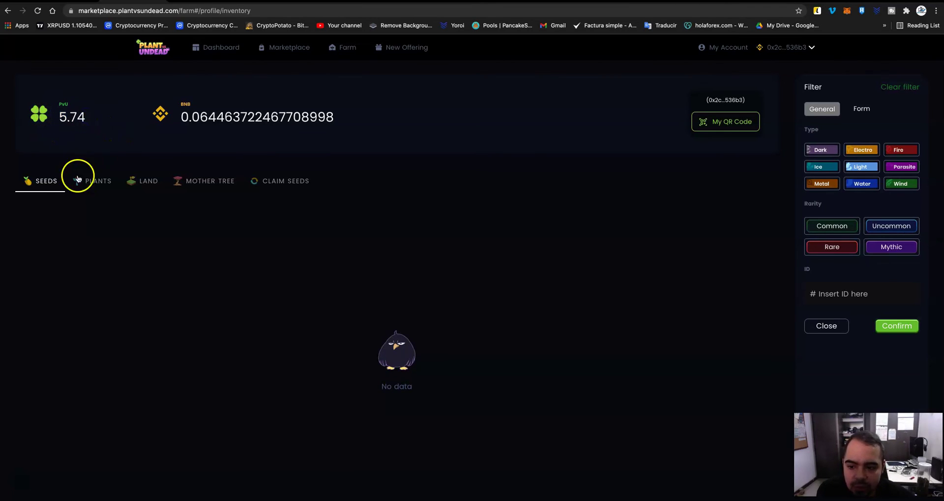
left_click(34, 186)
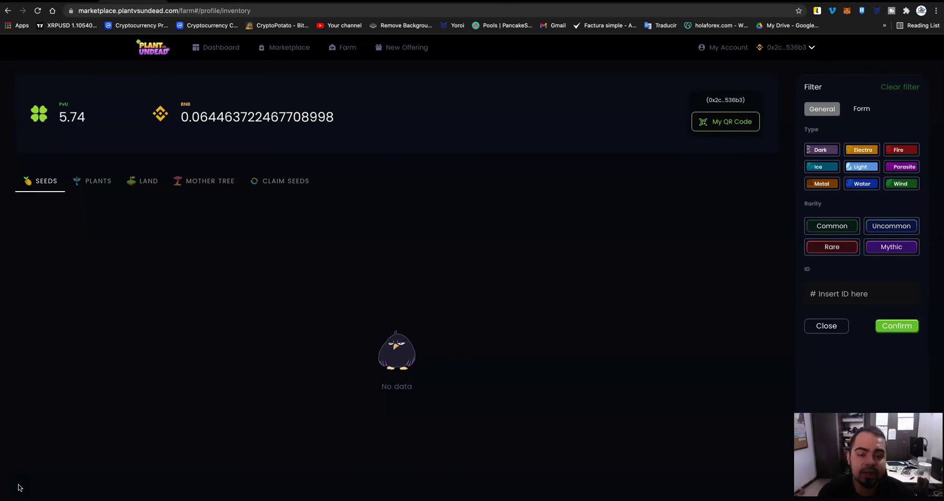